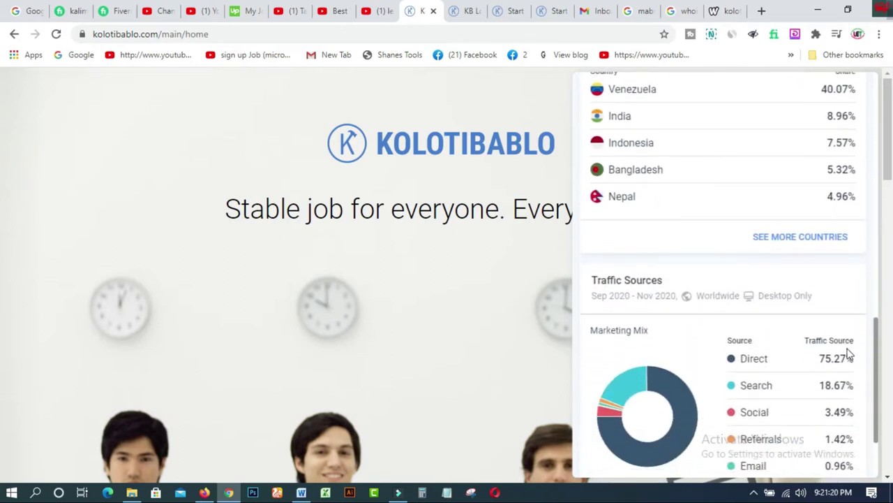
Check the rest of the site's traffic sources breakdown and switch to the Kolotibablo page in Firefox
{"action": "scroll", "coordinate": [850, 355], "scroll_direction": "down", "scroll_amount": 2}
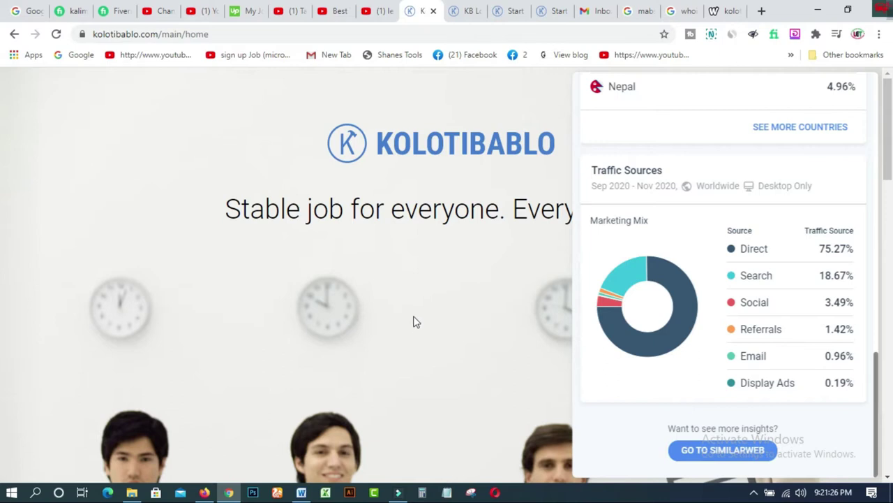
{"action": "mouse_move", "coordinate": [212, 494]}
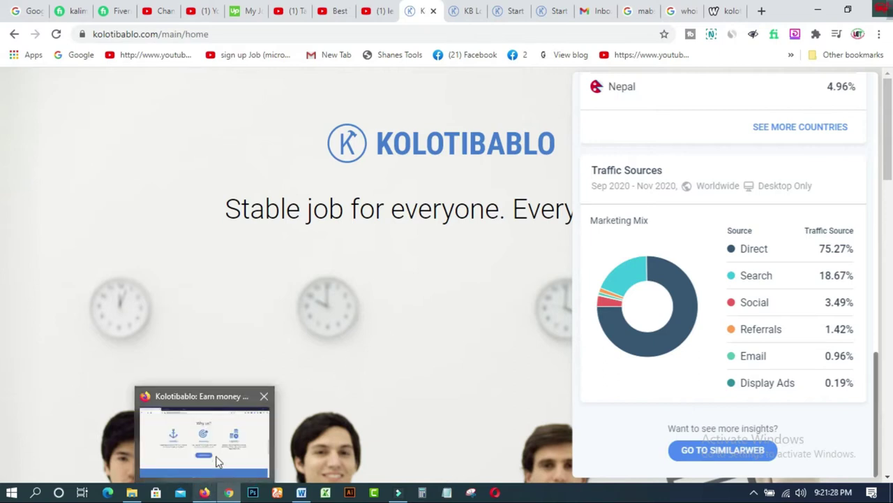
{"action": "left_click", "coordinate": [216, 448]}
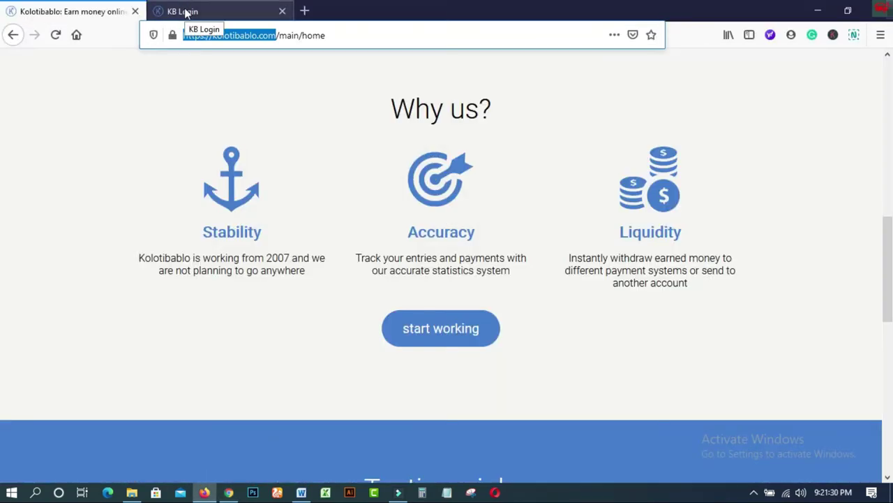
Look over the "Why us?" section and open its "start working" registration page in a new browser tab
{"action": "left_click_drag", "start_coordinate": [888, 244], "coordinate": [891, 258]}
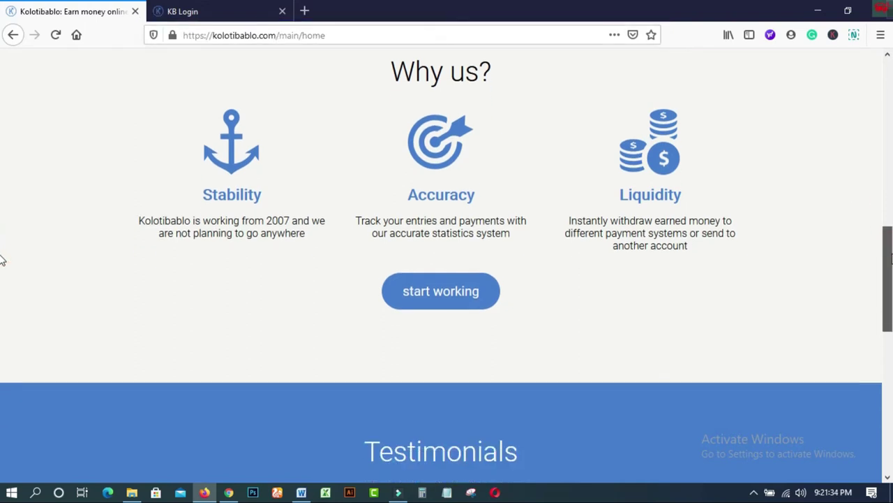
{"action": "mouse_move", "coordinate": [891, 258]}
{"action": "left_mouse_down"}
{"action": "mouse_move", "coordinate": [890, 408]}
{"action": "mouse_move", "coordinate": [890, 265]}
{"action": "left_mouse_up"}
{"action": "left_click_drag", "start_coordinate": [2, 265], "coordinate": [2, 233]}
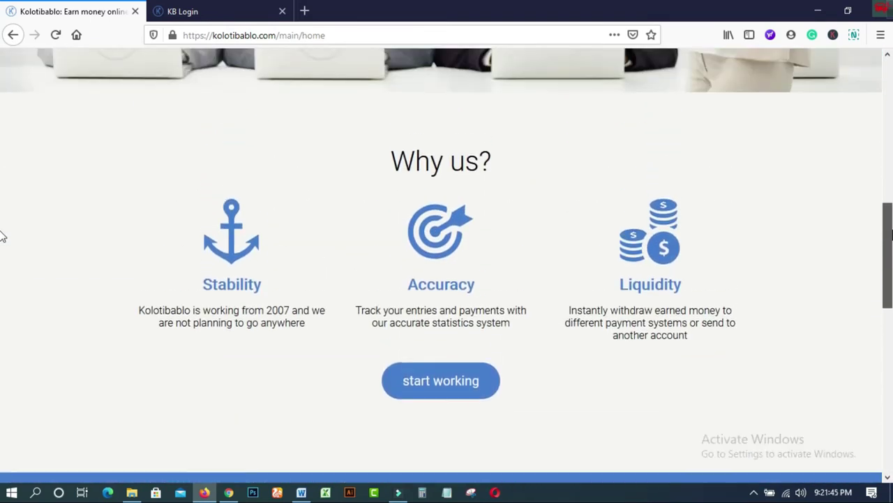
{"action": "right_click", "coordinate": [426, 384]}
{"action": "left_click", "coordinate": [477, 187]}
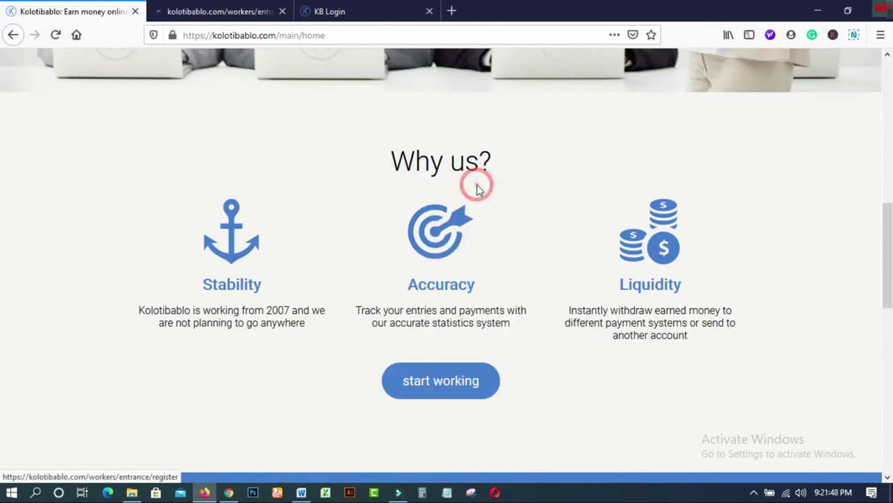
{"action": "left_click", "coordinate": [237, 13]}
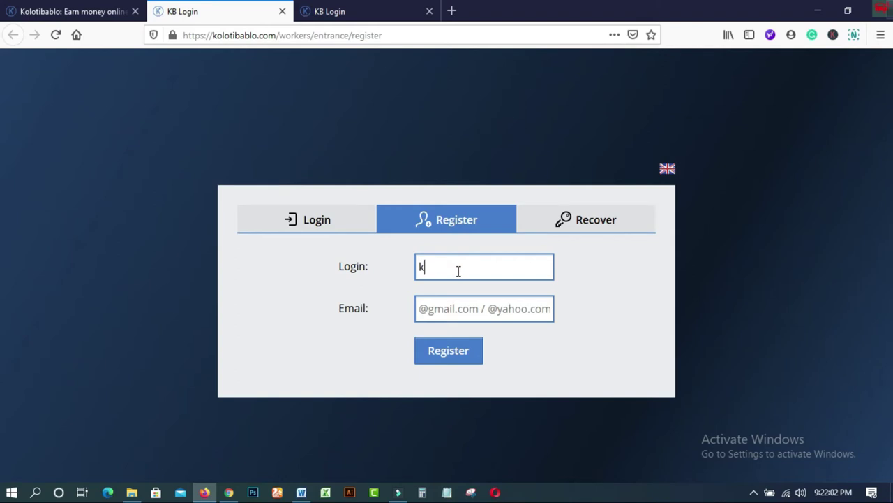
Register a Kolotibablo account with a login name and a Gmail address, and complete the reCAPTCHA check
{"action": "type", "text": "al"}
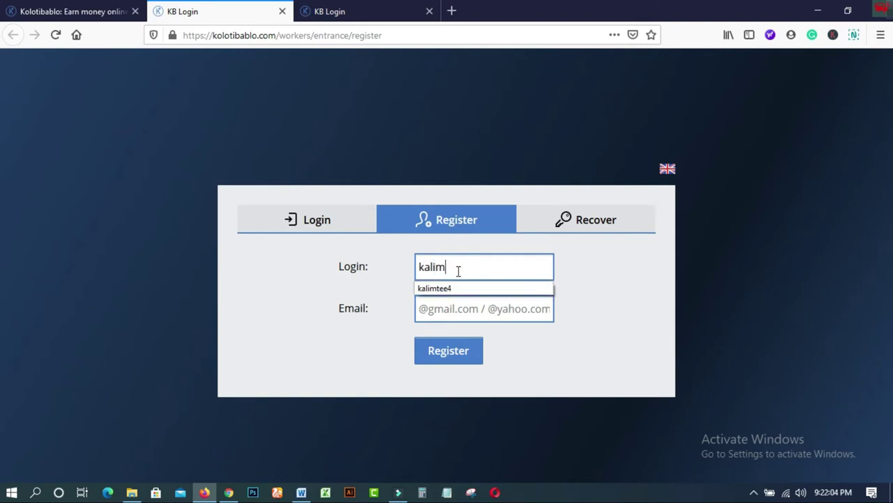
{"action": "type", "text": "im"}
{"action": "left_click", "coordinate": [446, 301]}
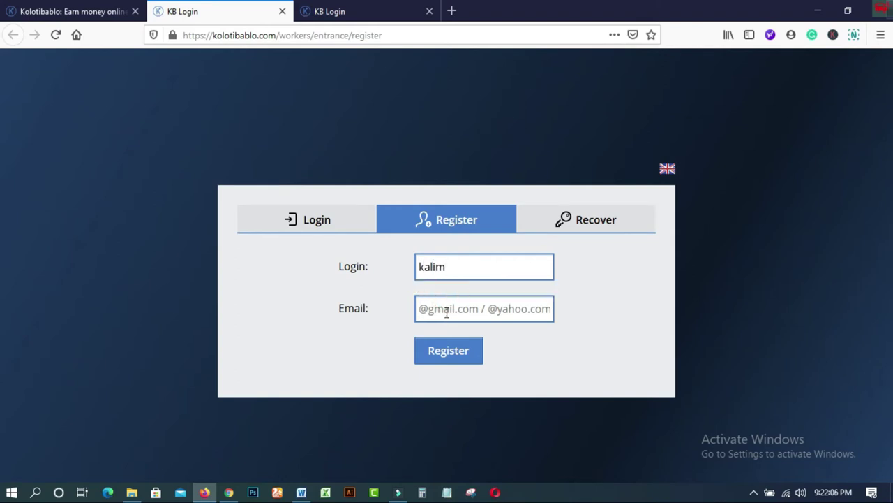
{"action": "left_click", "coordinate": [447, 312]}
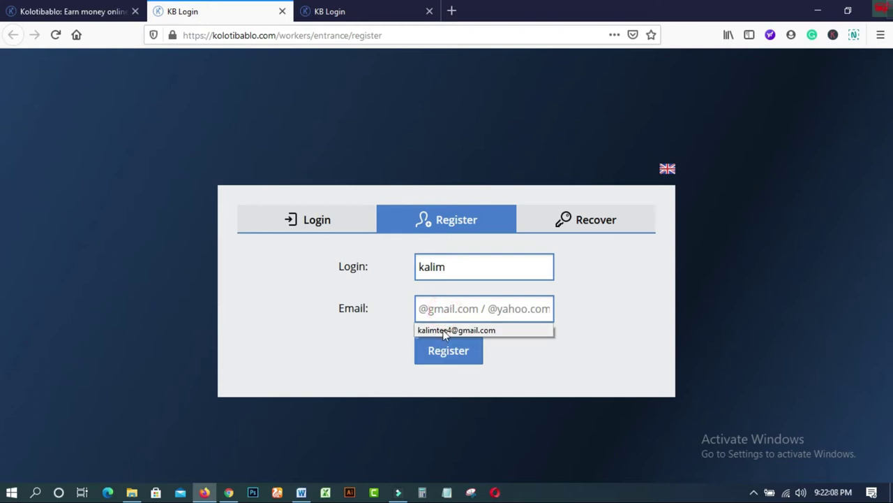
{"action": "left_click", "coordinate": [442, 328]}
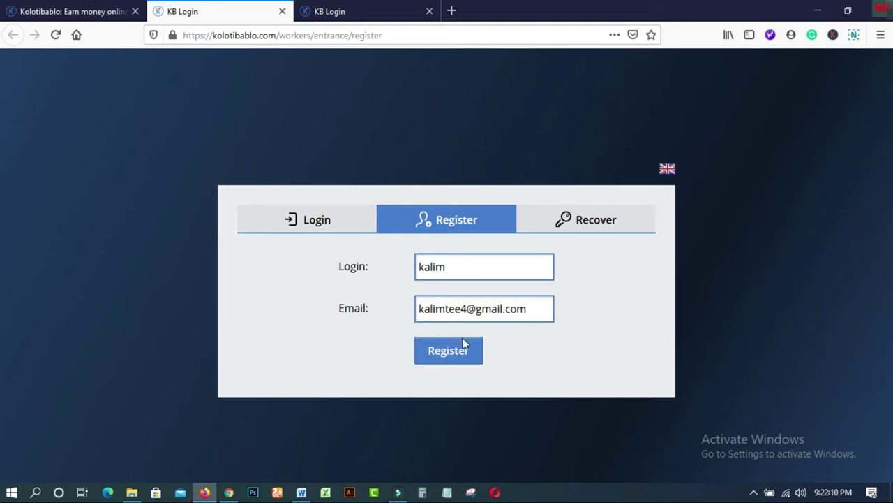
{"action": "left_click", "coordinate": [451, 356]}
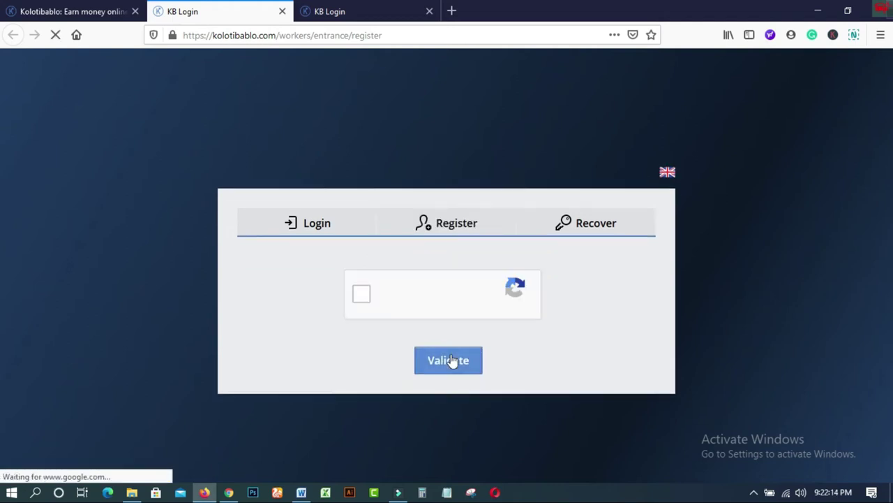
{"action": "left_click", "coordinate": [362, 296]}
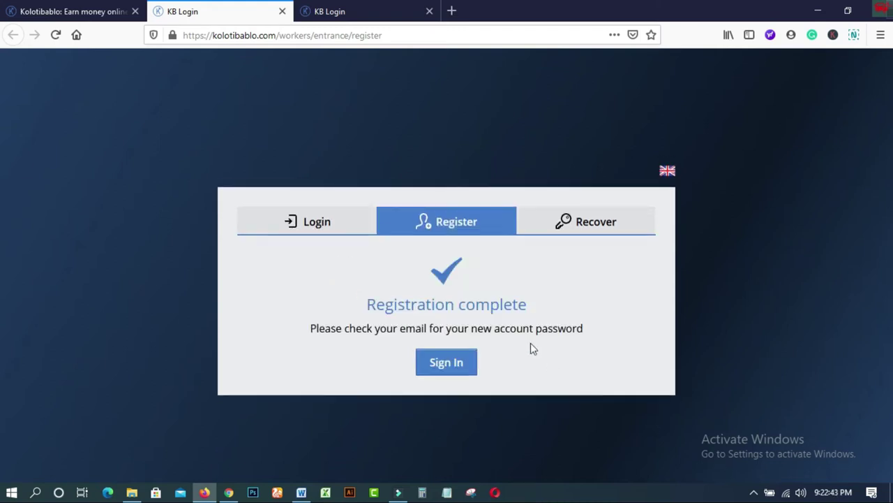
Go to the account sign-in form and validate the login with the characters from the captcha image
{"action": "left_click", "coordinate": [437, 371]}
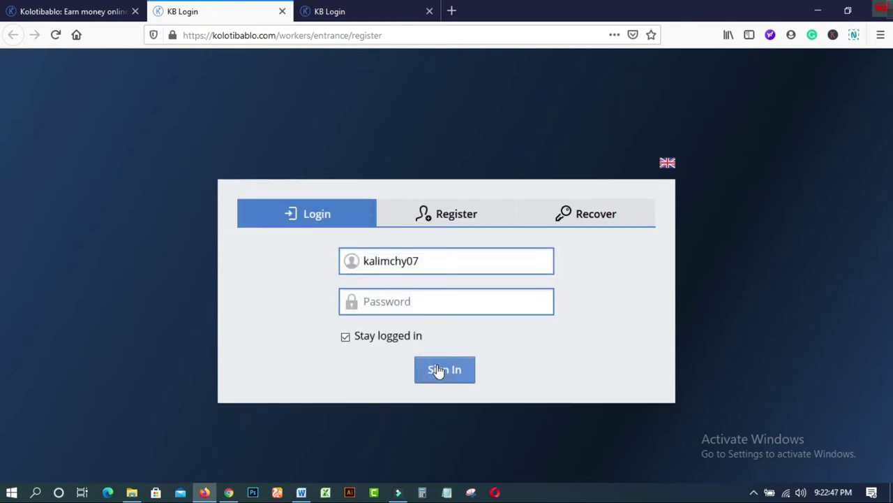
{"action": "left_click", "coordinate": [420, 300]}
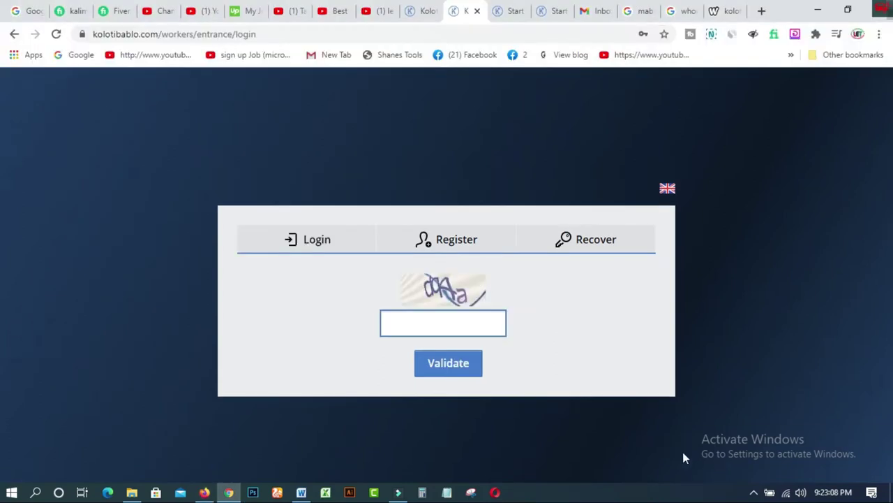
{"action": "left_click", "coordinate": [449, 327]}
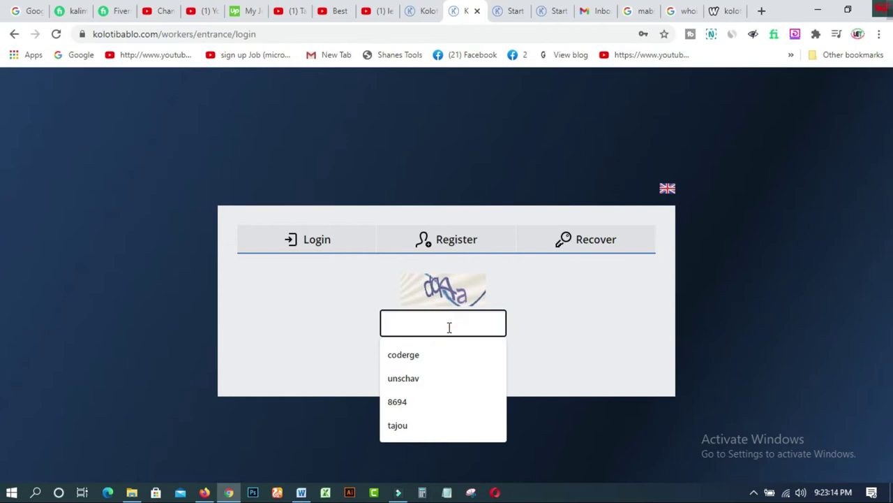
{"action": "type", "text": "dq4a"}
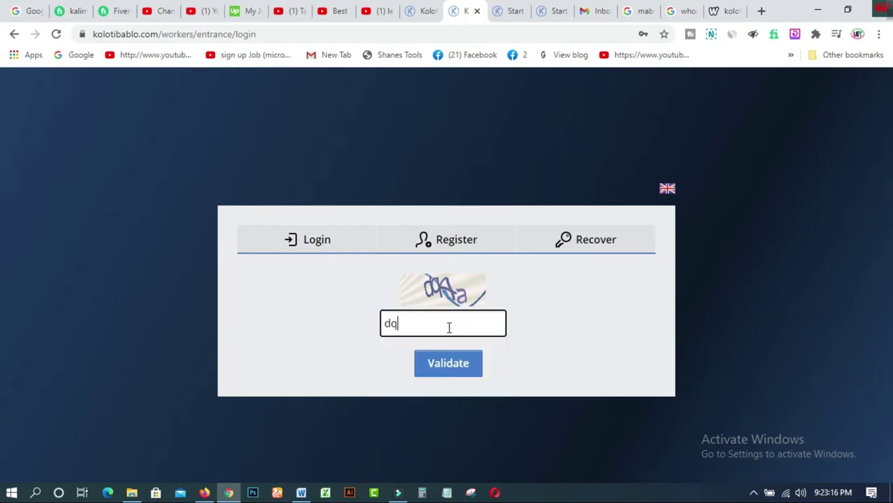
{"action": "left_click", "coordinate": [454, 366]}
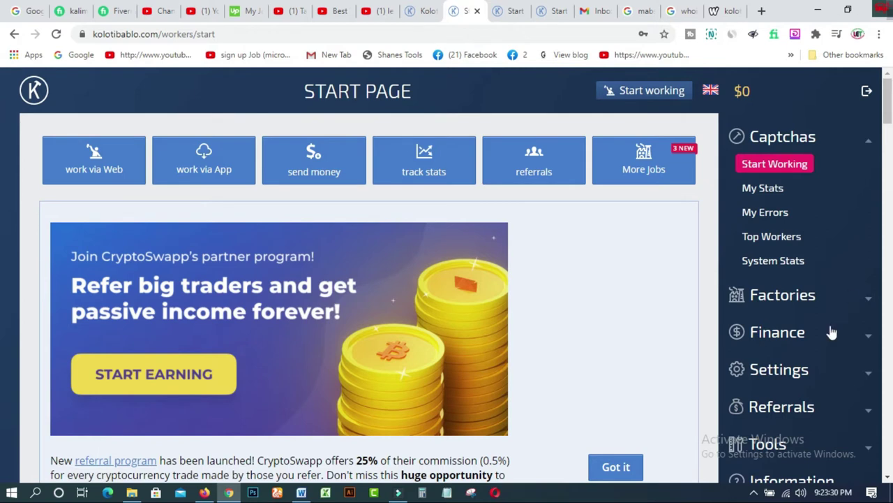
Open the account settings and check the account login entry
{"action": "left_click", "coordinate": [772, 369]}
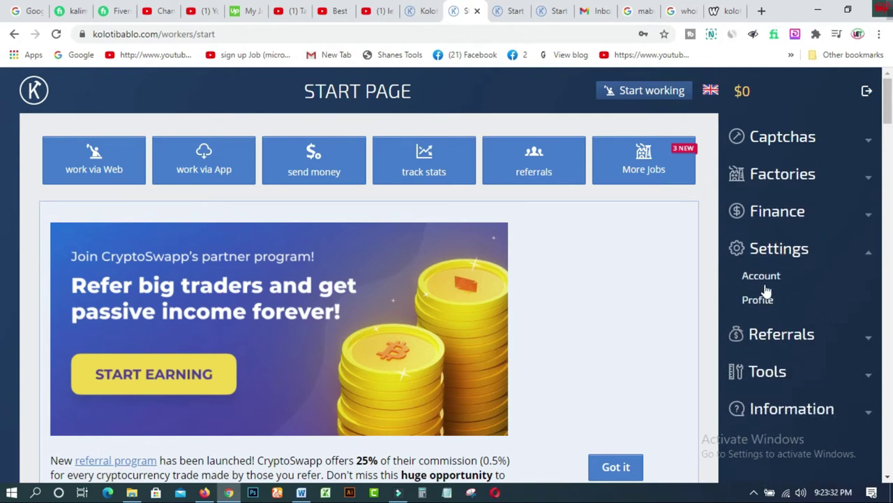
{"action": "left_click", "coordinate": [765, 278]}
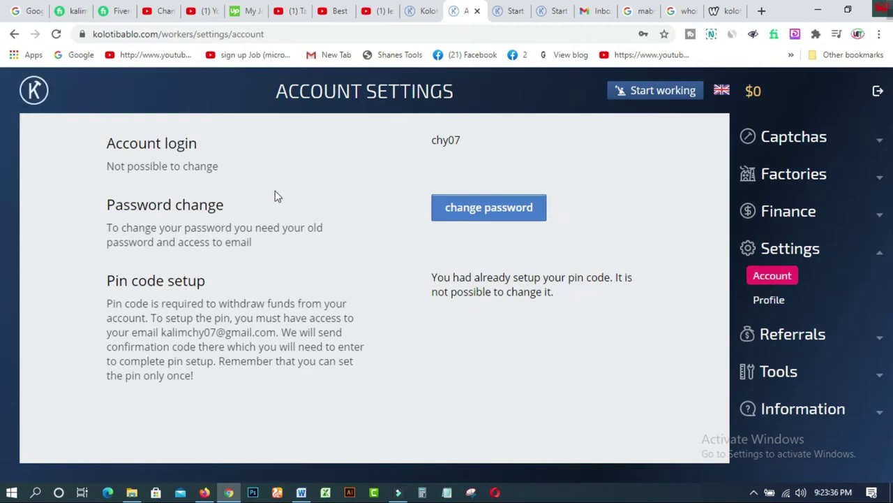
{"action": "left_click", "coordinate": [472, 143]}
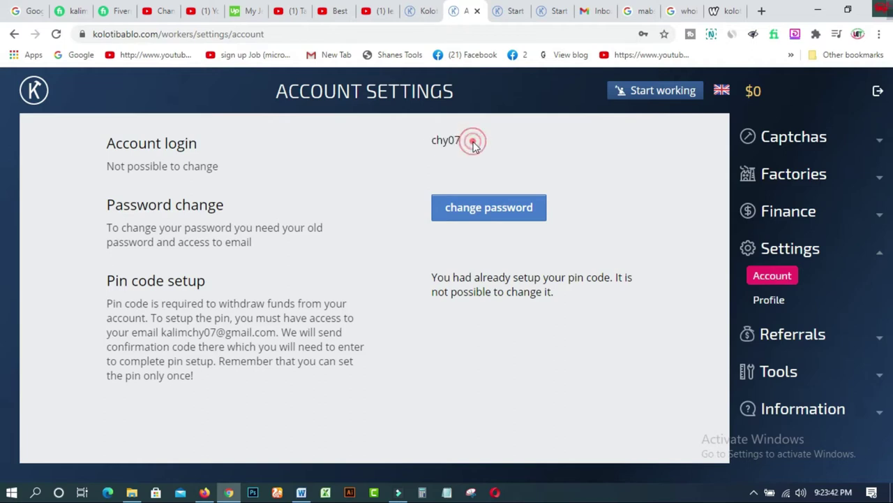
Examine the old and new password fields of the password change form and close it without changing anything
{"action": "left_click", "coordinate": [493, 213]}
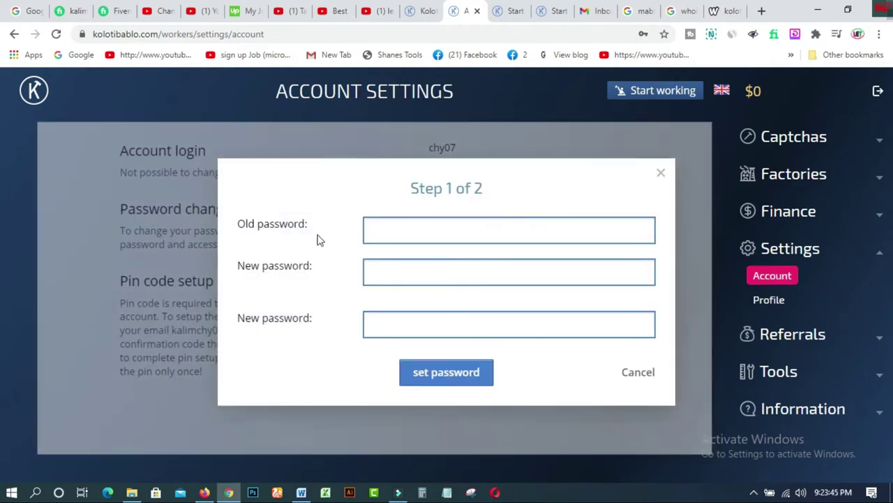
{"action": "left_click", "coordinate": [387, 232]}
{"action": "left_click", "coordinate": [384, 174]}
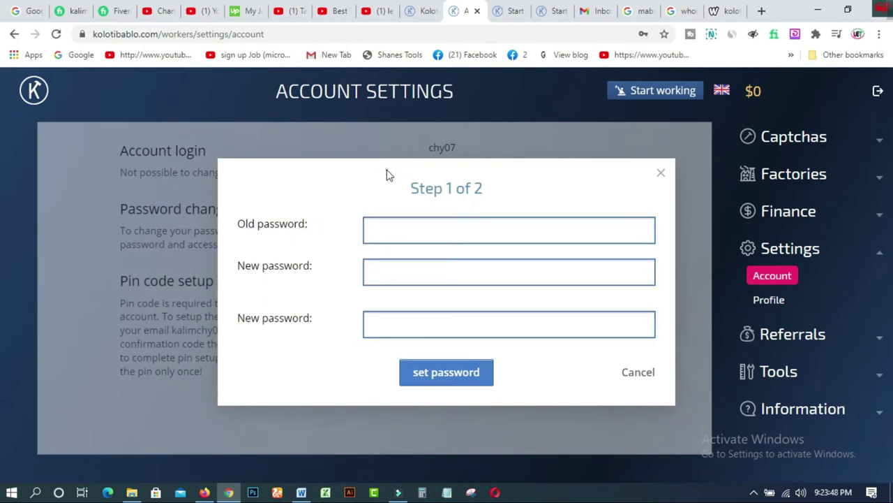
{"action": "left_click", "coordinate": [387, 273]}
{"action": "key", "text": "Down"}
{"action": "key", "text": "Escape"}
{"action": "left_click", "coordinate": [352, 187]}
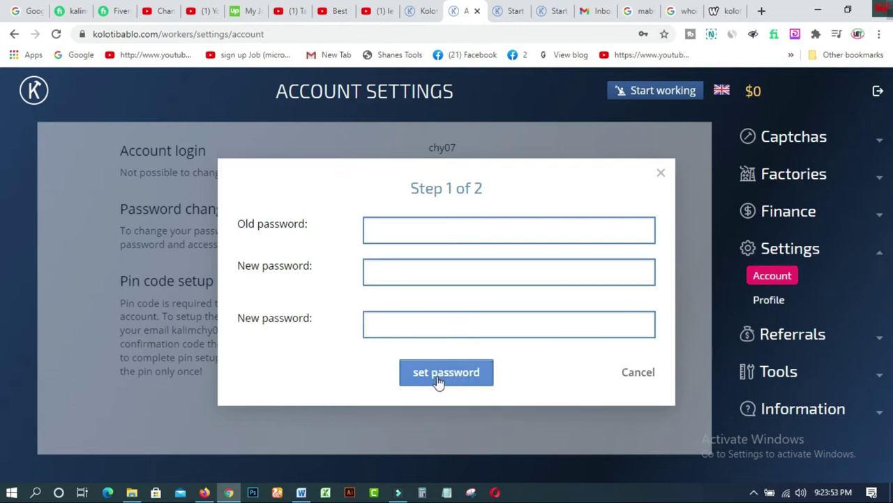
{"action": "left_click", "coordinate": [661, 175]}
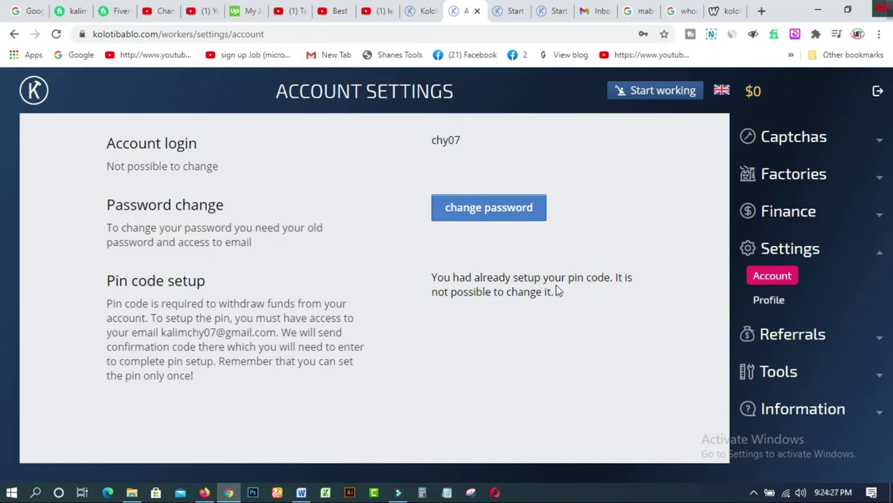
Read the pin code setup information in the account settings and return to the start page
{"action": "left_click_drag", "start_coordinate": [543, 278], "coordinate": [406, 288]}
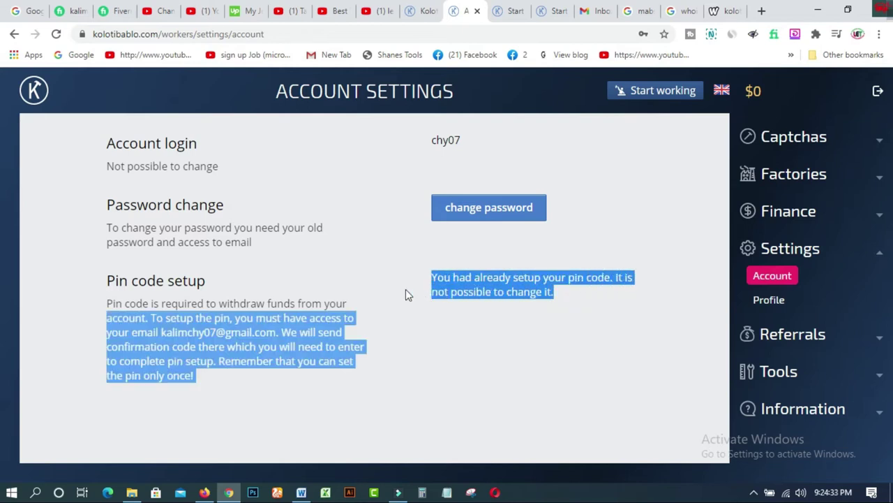
{"action": "left_click", "coordinate": [506, 255]}
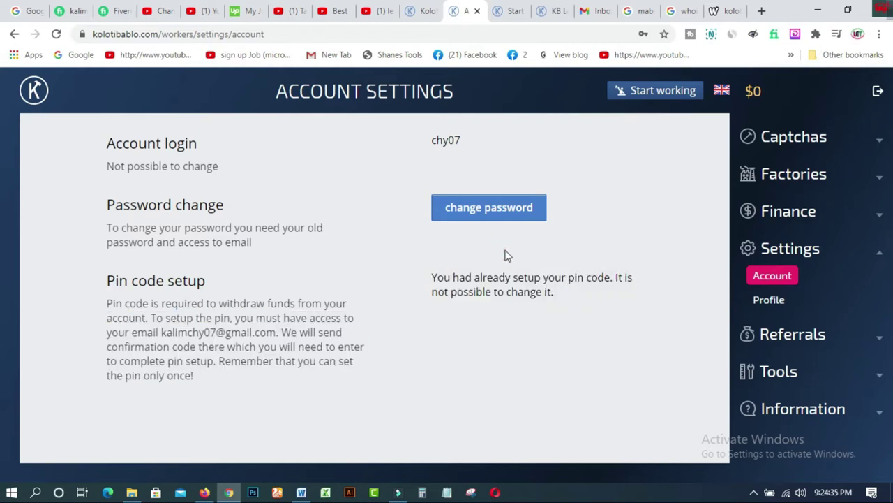
{"action": "left_click", "coordinate": [14, 35]}
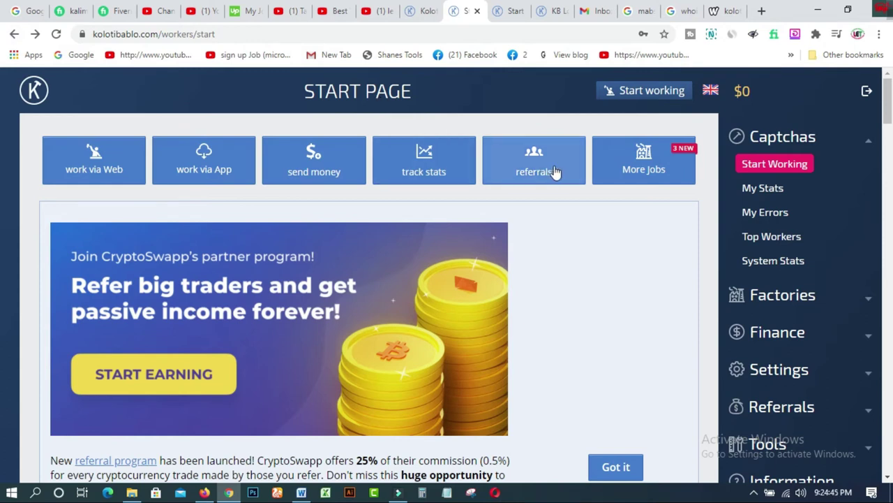
Open "work via Web" in a new tab, close the two leftover Kolotibablo tabs, and switch to the new one
{"action": "right_click", "coordinate": [98, 180]}
{"action": "left_click", "coordinate": [106, 181]}
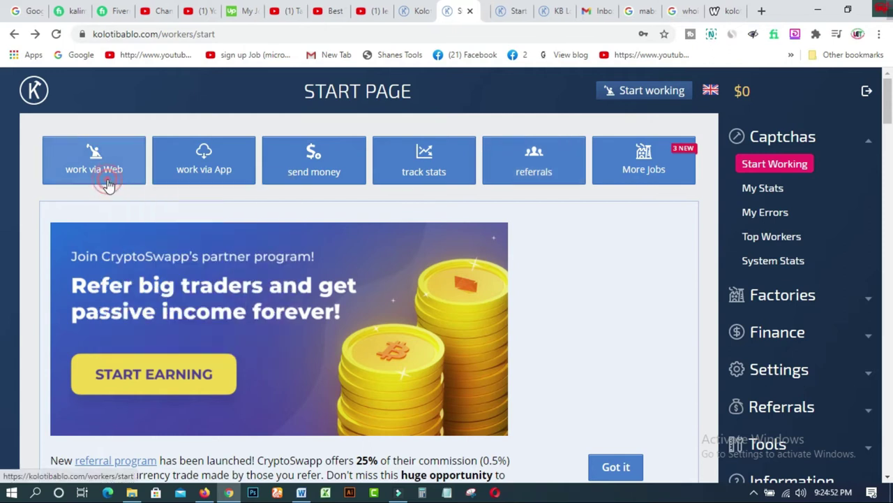
{"action": "left_click", "coordinate": [520, 15]}
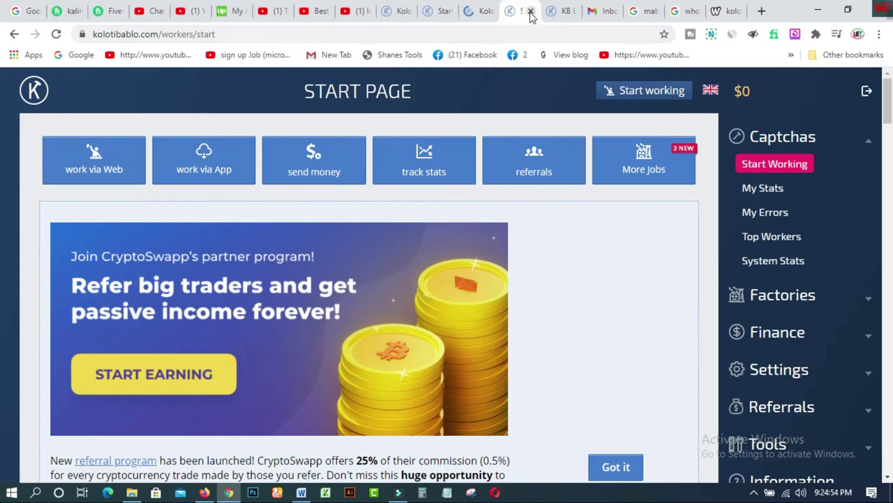
{"action": "left_click", "coordinate": [531, 11]}
{"action": "left_click", "coordinate": [530, 11]}
{"action": "left_click", "coordinate": [479, 12]}
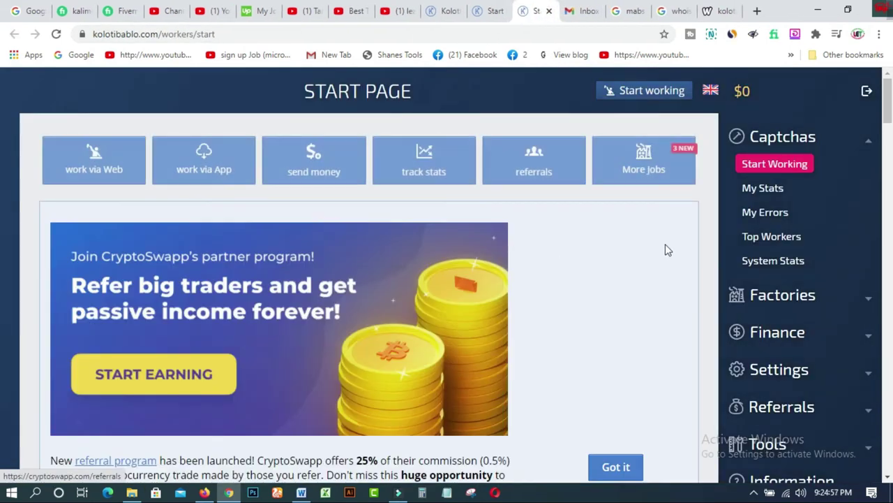
Start working on image captcha tasks from the original start page tab, and reload the work page to resume receiving tasks
{"action": "left_click_drag", "start_coordinate": [887, 112], "coordinate": [887, 237]}
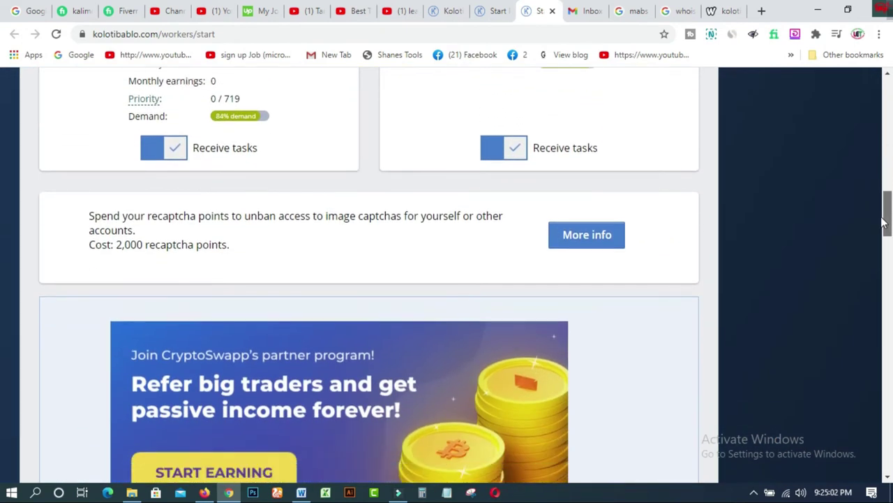
{"action": "key", "text": "ctrl+shift+Tab"}
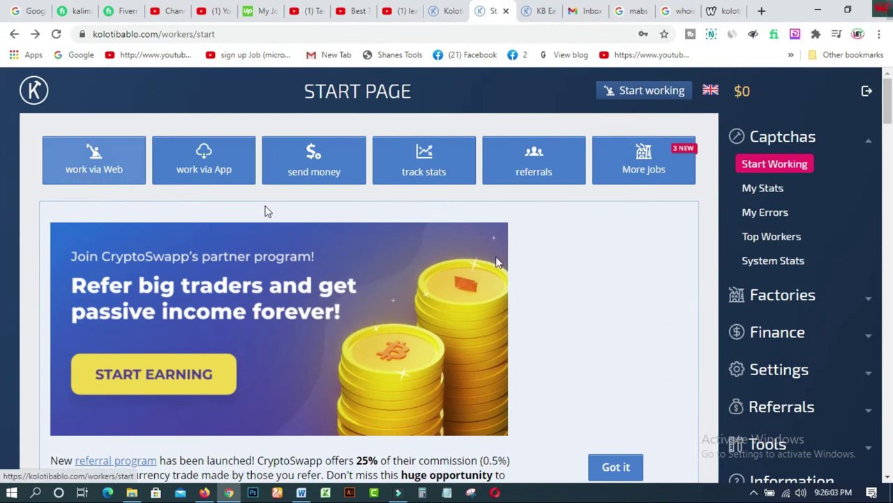
{"action": "left_click", "coordinate": [644, 91]}
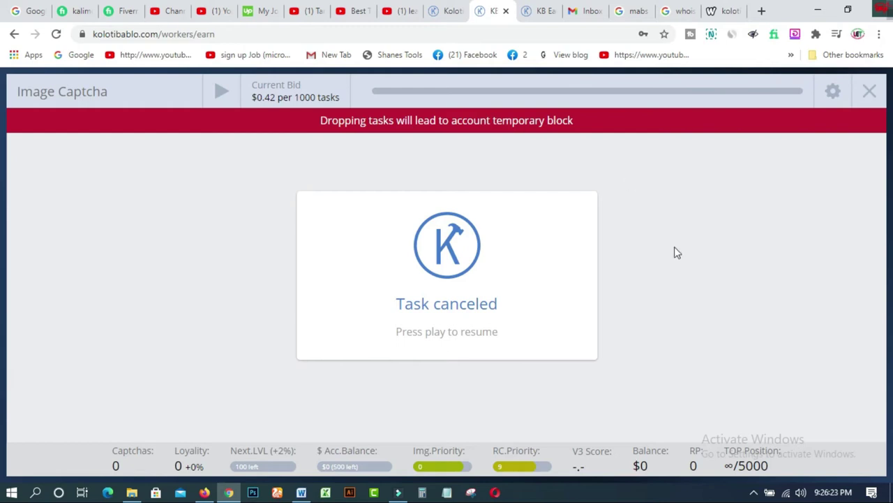
{"action": "left_click", "coordinate": [56, 34]}
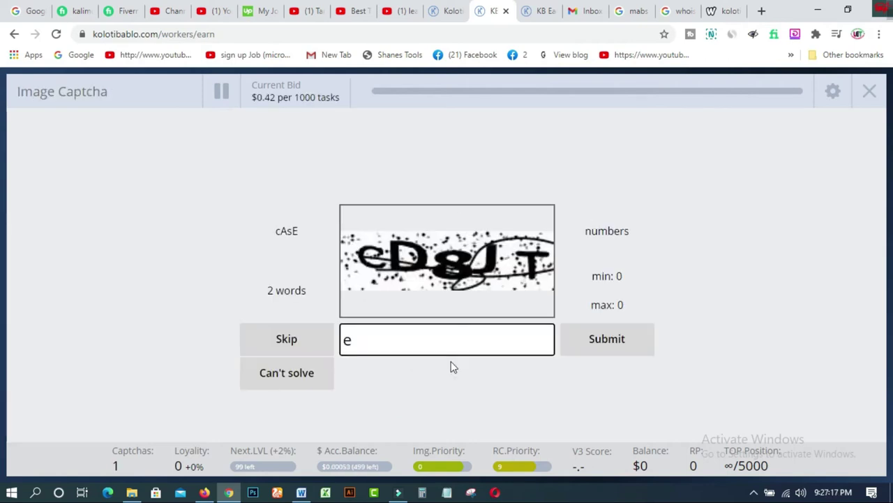
Submit "eD8J T" for the current image captcha and "U8 V 1d" for the following one
{"action": "type", "text": "D8J T"}
{"action": "key", "text": "Return"}
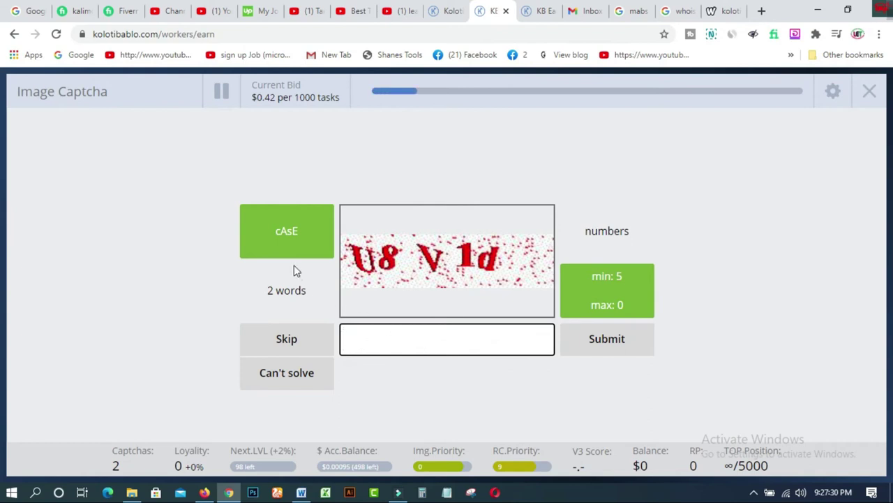
{"action": "left_click", "coordinate": [370, 326]}
{"action": "type", "text": "U"}
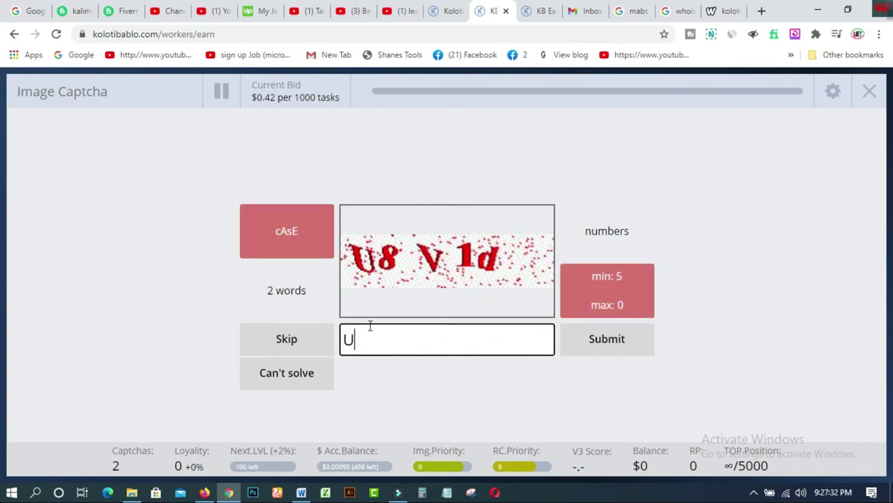
{"action": "type", "text": "8"}
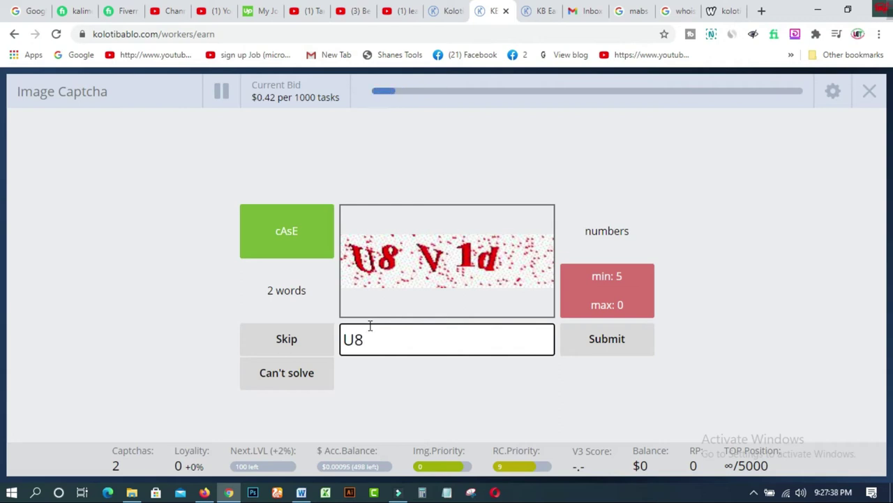
{"action": "type", "text": "  V"}
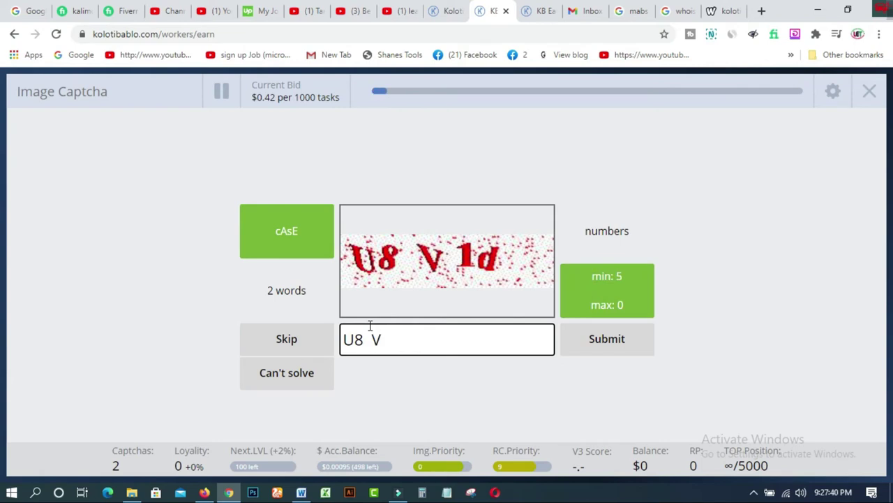
{"action": "type", "text": " 1d"}
{"action": "key", "text": "Return"}
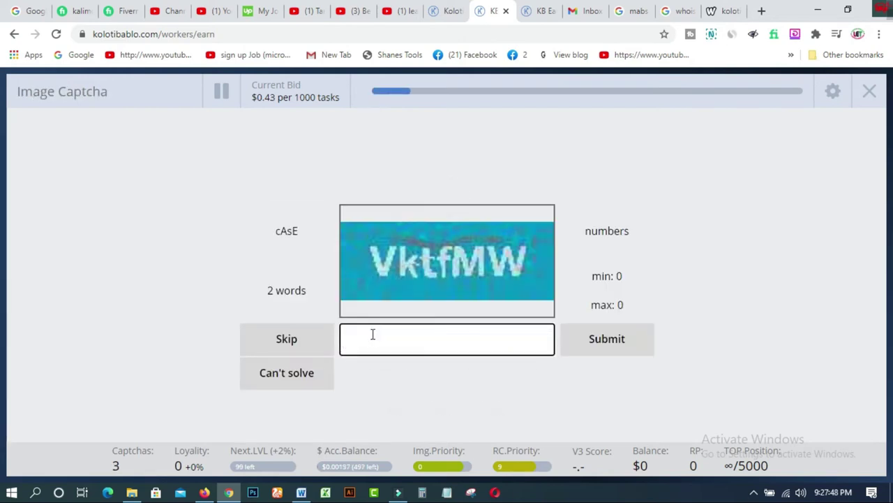
Solve two more image captchas, submitting "VktfMW" for the blue one and "IA5 VG" for the one after it
{"action": "type", "text": "Vk"}
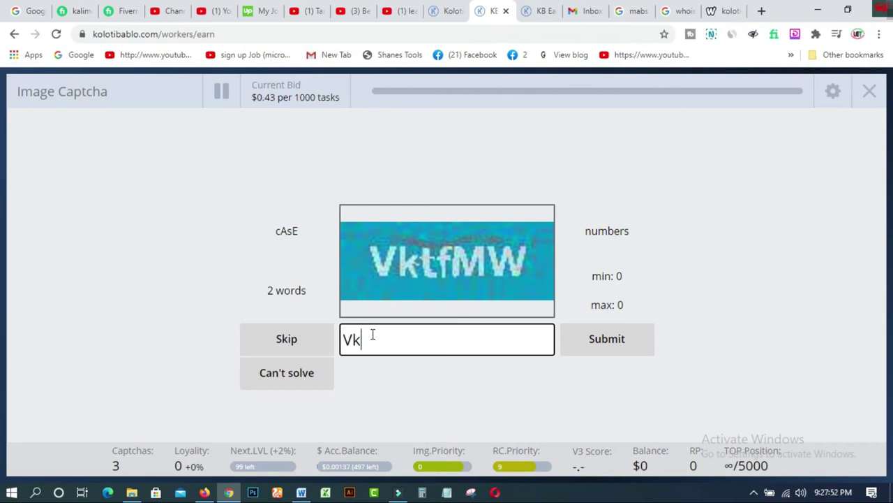
{"action": "type", "text": "tfMW"}
{"action": "key", "text": "Return"}
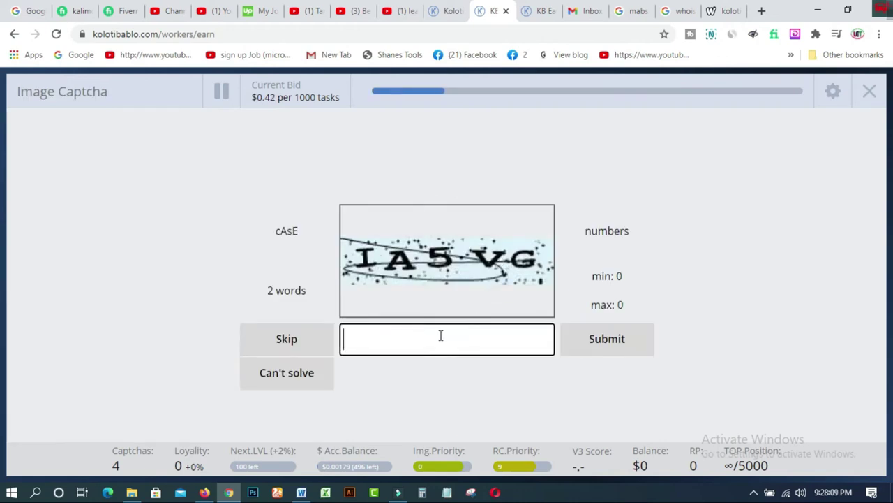
{"action": "type", "text": "I"}
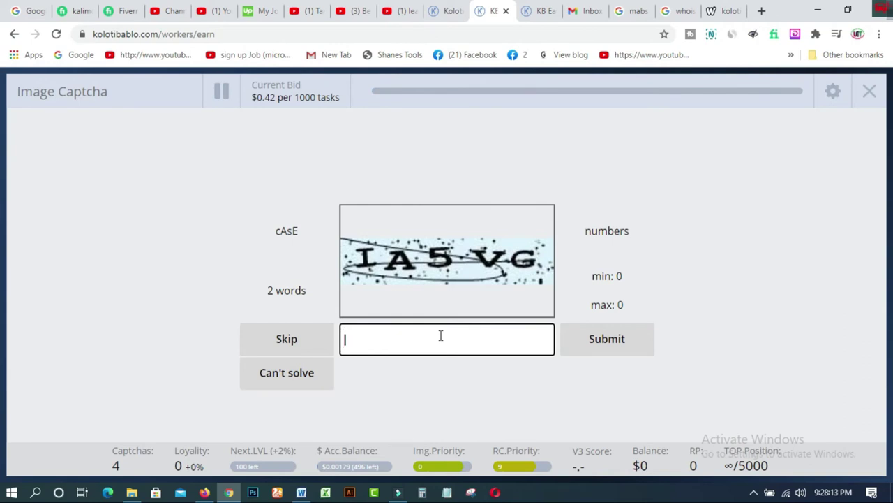
{"action": "type", "text": "A5  VG"}
{"action": "key", "text": "Return"}
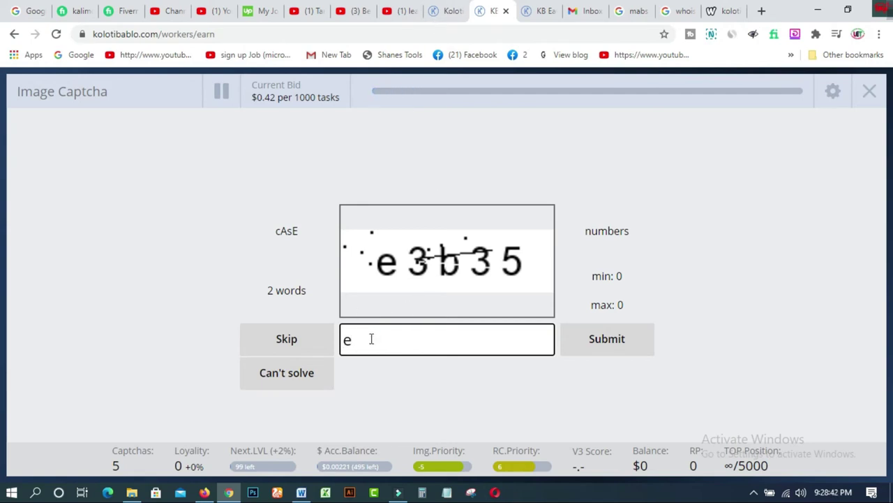
Submit "e 3 b 3 5" for the current captcha and skip the following one with overlapping background characters
{"action": "type", "text": "3b 3 5"}
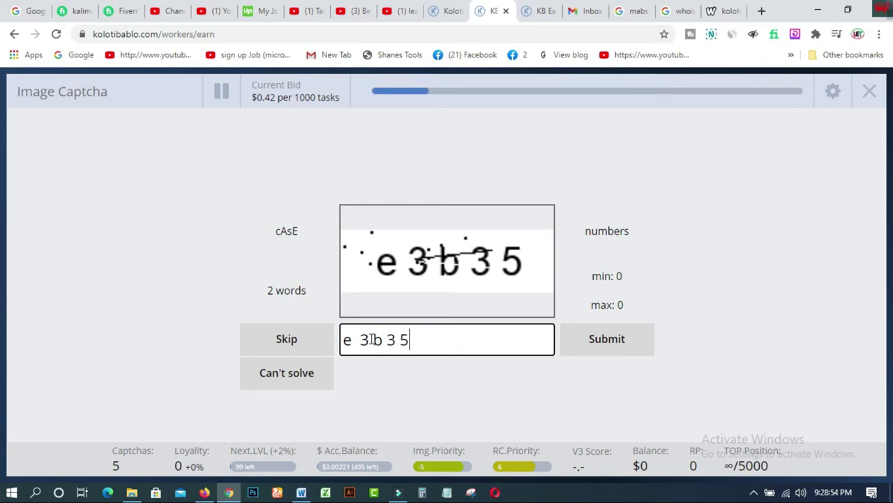
{"action": "key", "text": "Return"}
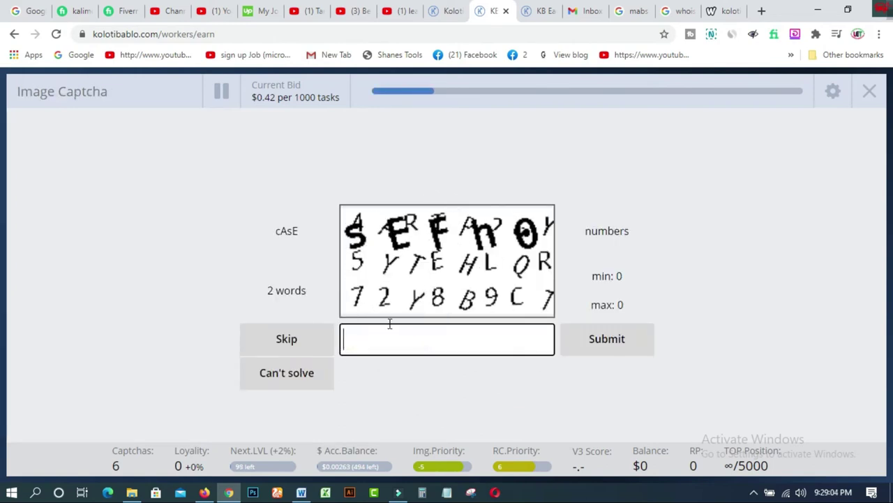
{"action": "left_click", "coordinate": [293, 345]}
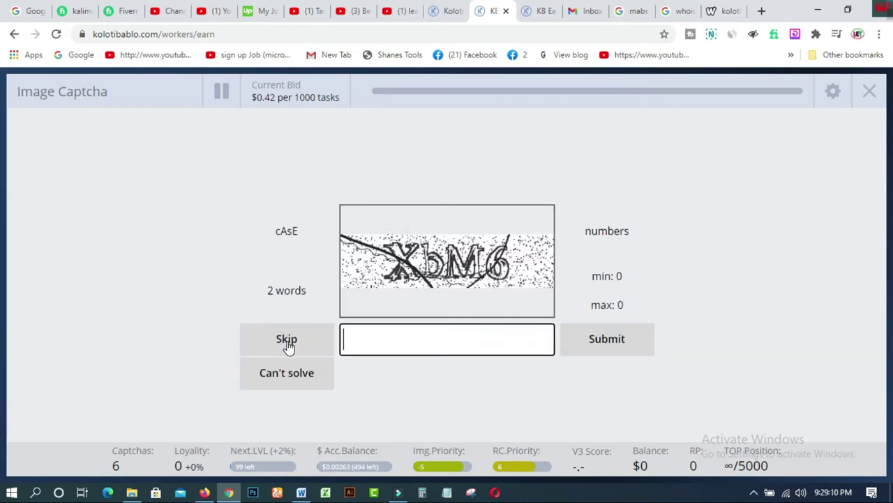
Answer the next two speckled captchas with "XbM6" and "pSdwVg" and submit each
{"action": "left_click", "coordinate": [399, 337]}
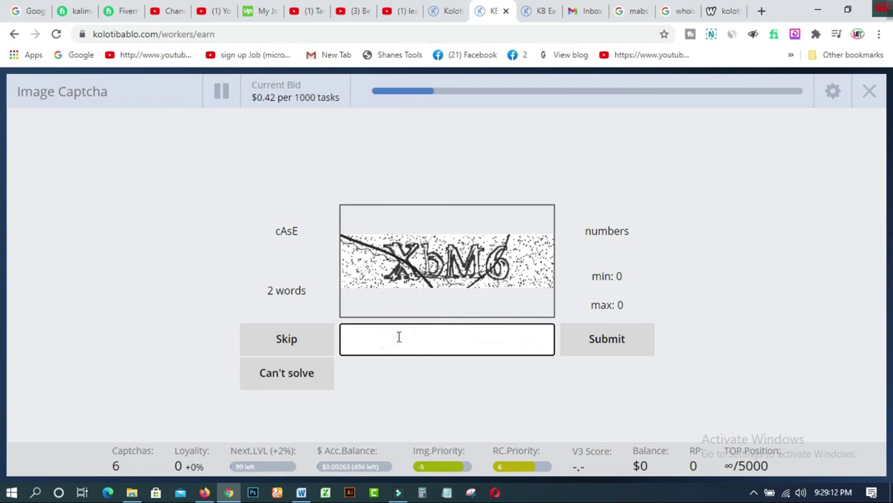
{"action": "type", "text": "X"}
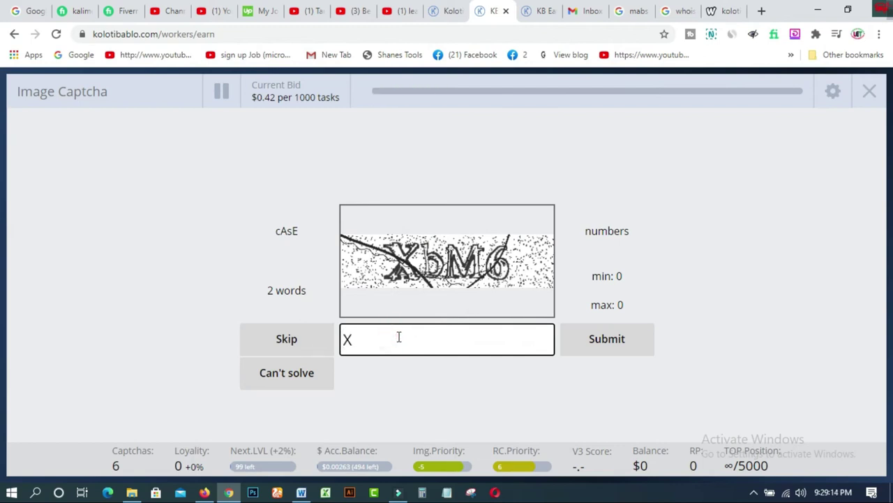
{"action": "type", "text": "bM6"}
{"action": "key", "text": "Return"}
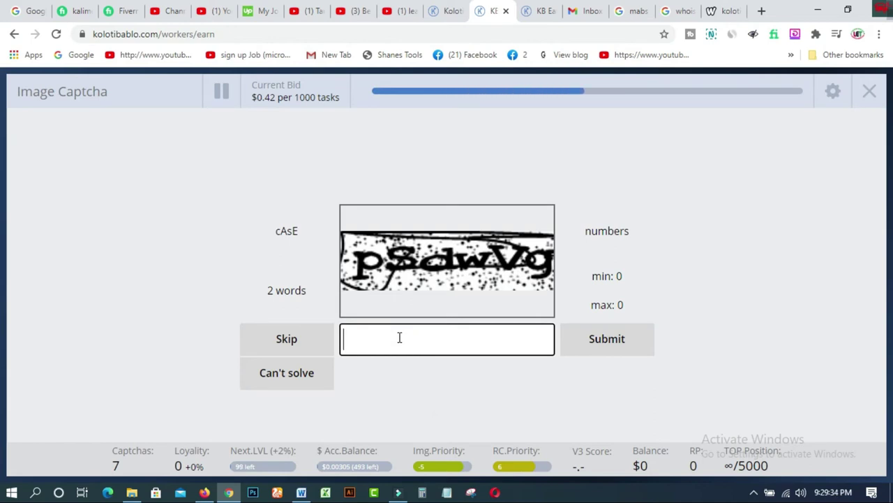
{"action": "type", "text": "p"}
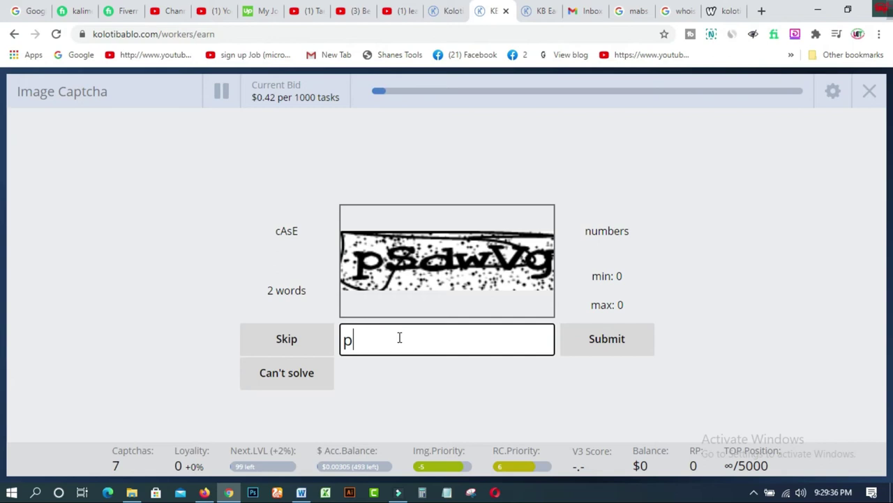
{"action": "type", "text": "Sdw"}
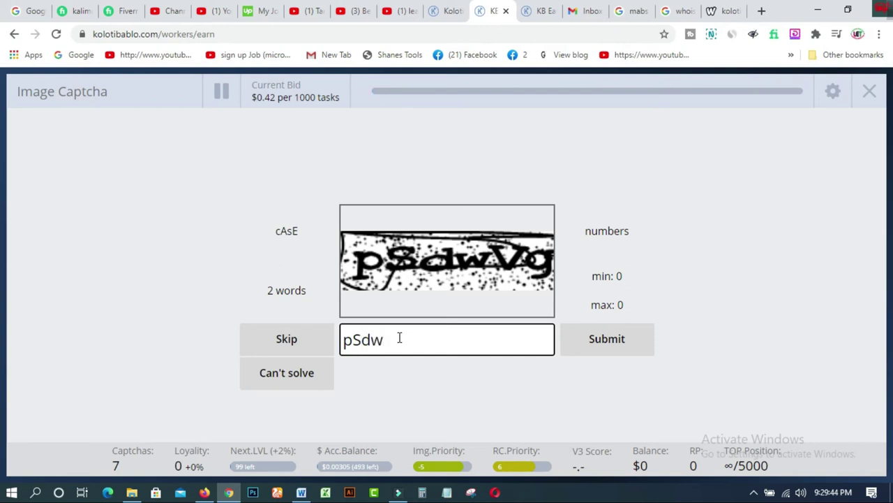
{"action": "type", "text": "Vg"}
{"action": "key", "text": "Return"}
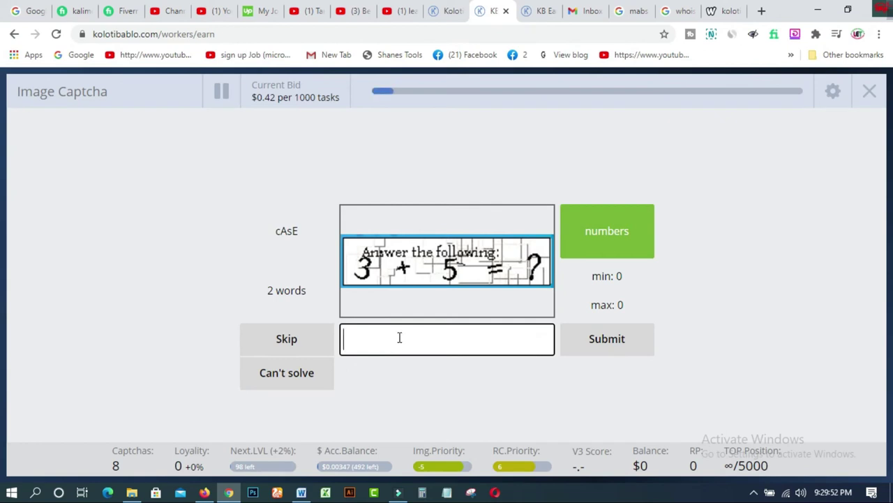
Close the duplicate Kolotibablo work tab with the canceled task and return to the remaining work tab
{"action": "left_click", "coordinate": [446, 12]}
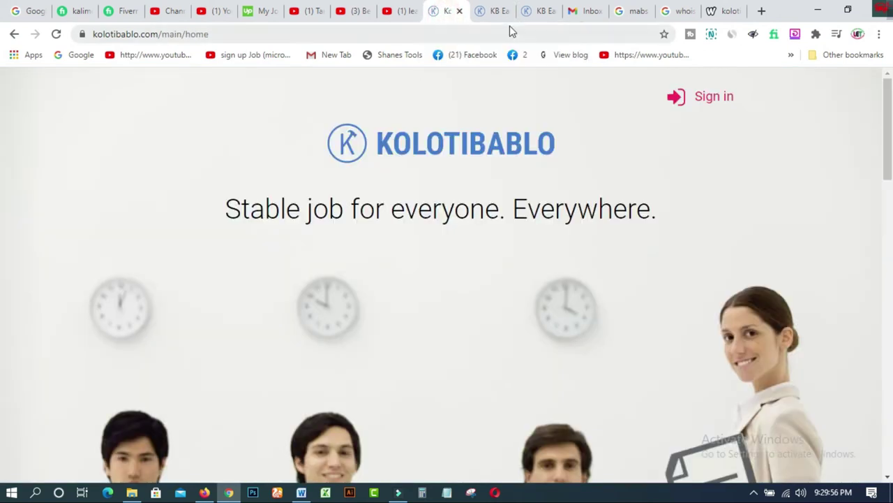
{"action": "left_click", "coordinate": [538, 14]}
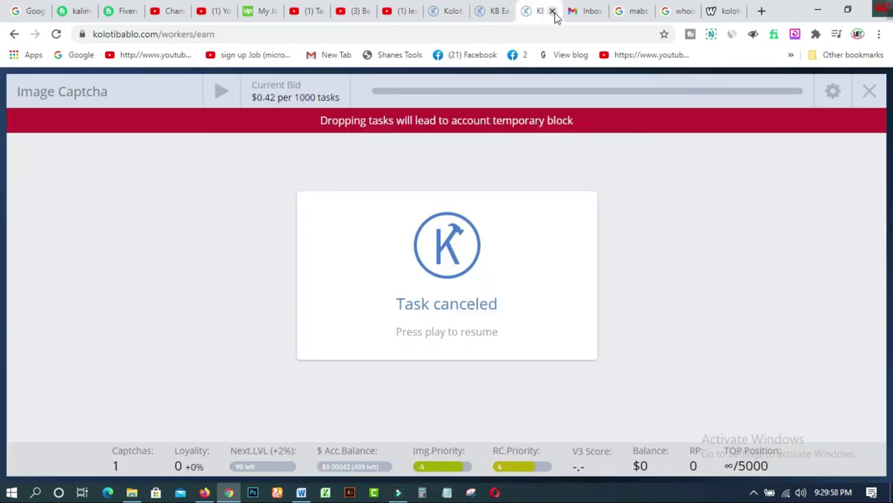
{"action": "left_click", "coordinate": [552, 12]}
{"action": "left_click", "coordinate": [494, 14]}
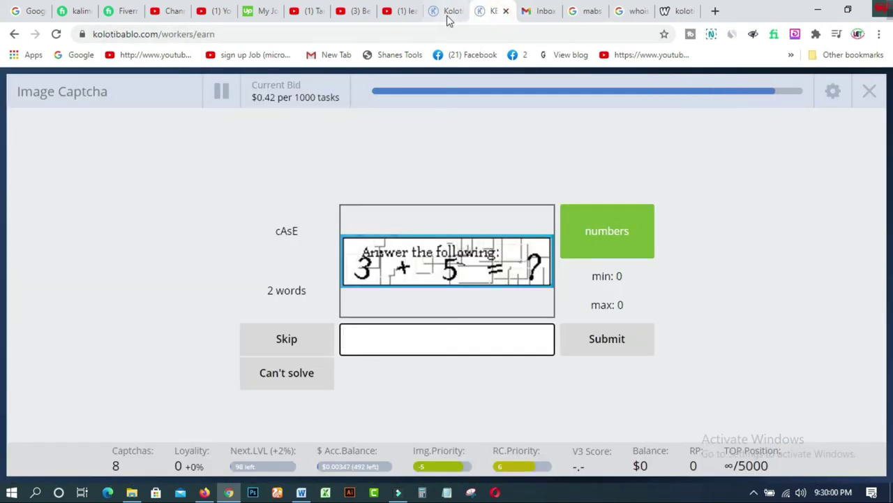
{"action": "left_click", "coordinate": [446, 14]}
{"action": "left_click", "coordinate": [490, 16]}
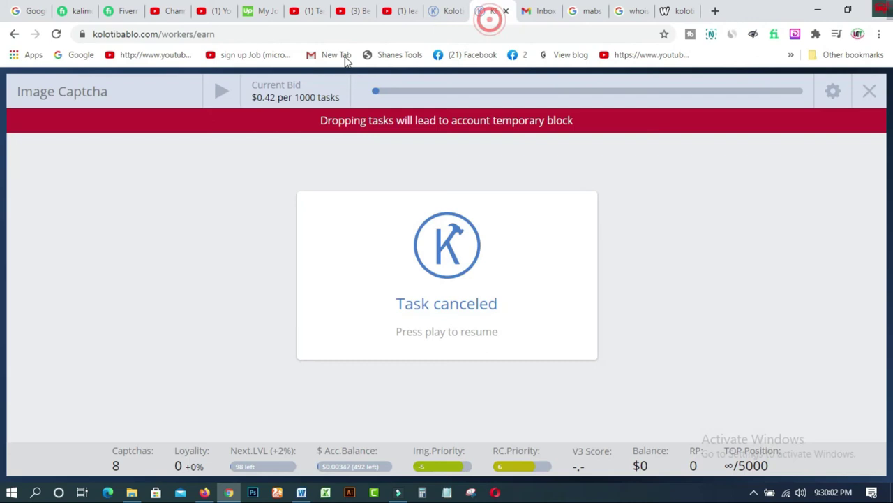
Leave the image captcha work page and close the canceled task to return to the start page
{"action": "left_click", "coordinate": [13, 34]}
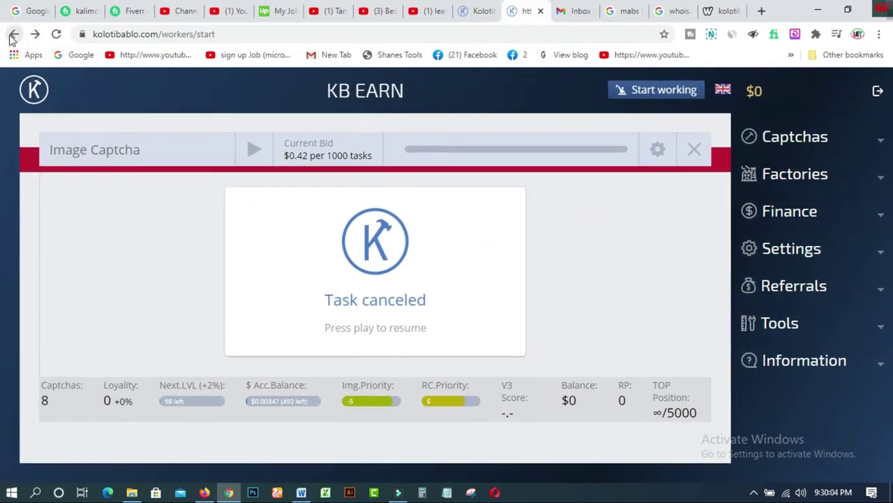
{"action": "left_click", "coordinate": [695, 152]}
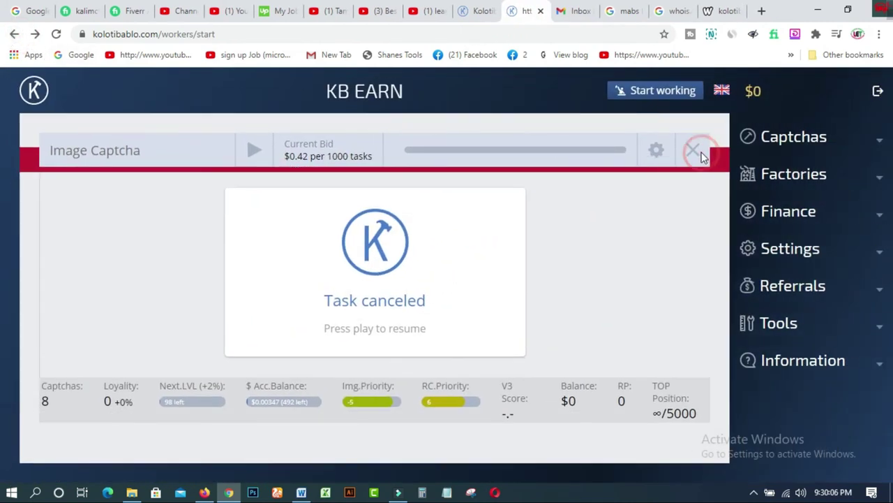
{"action": "left_click", "coordinate": [695, 154]}
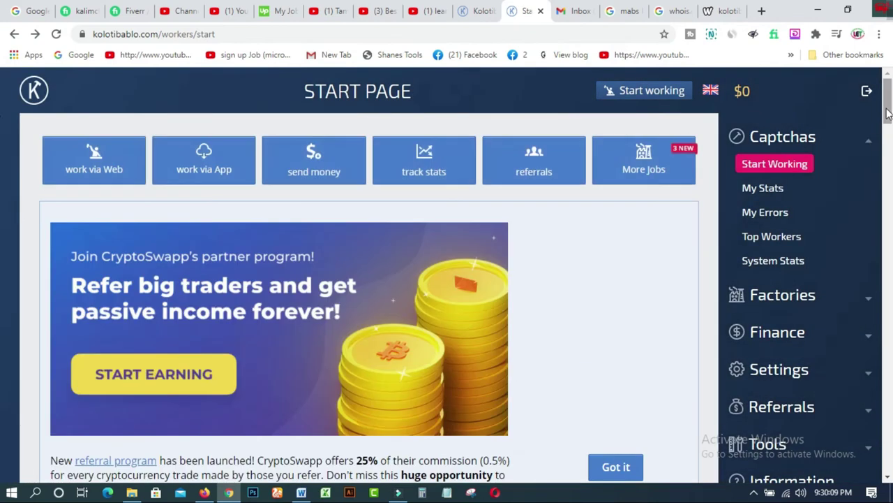
Open the Finance Withdraw page, review the payment methods, and highlight the minimum payout for Litecoins
{"action": "left_click", "coordinate": [887, 94]}
{"action": "scroll", "coordinate": [887, 85], "scroll_direction": "down", "scroll_amount": 2}
{"action": "left_click", "coordinate": [887, 110]}
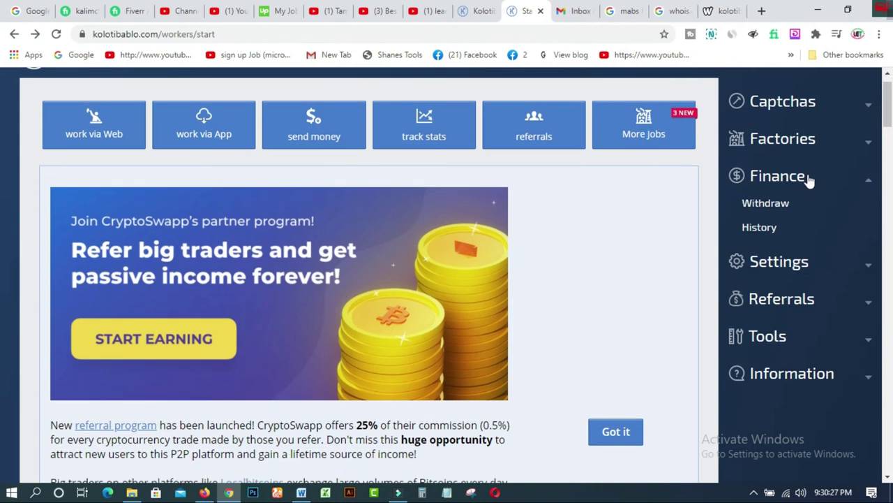
{"action": "left_click", "coordinate": [766, 205]}
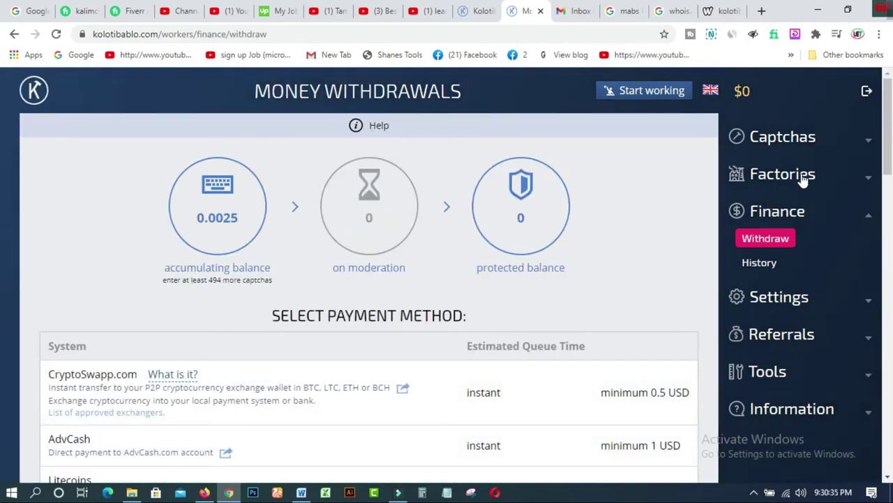
{"action": "left_click_drag", "start_coordinate": [888, 112], "coordinate": [888, 157]}
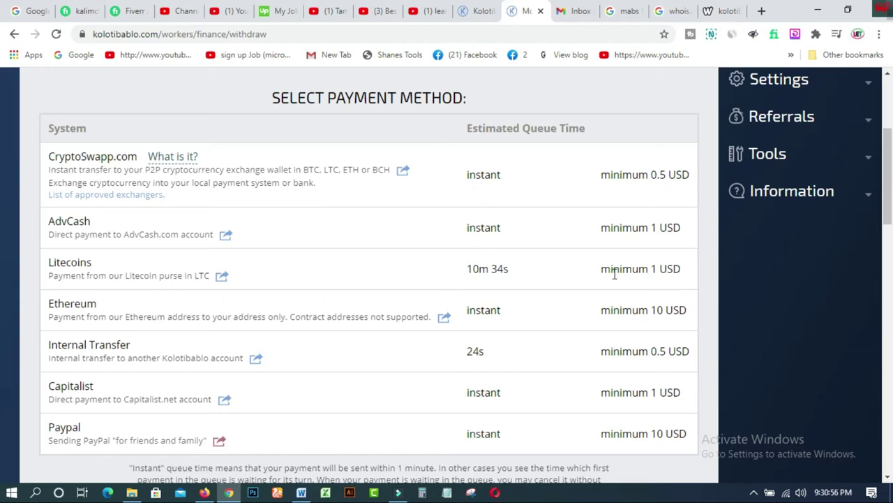
{"action": "left_click_drag", "start_coordinate": [602, 272], "coordinate": [682, 272]}
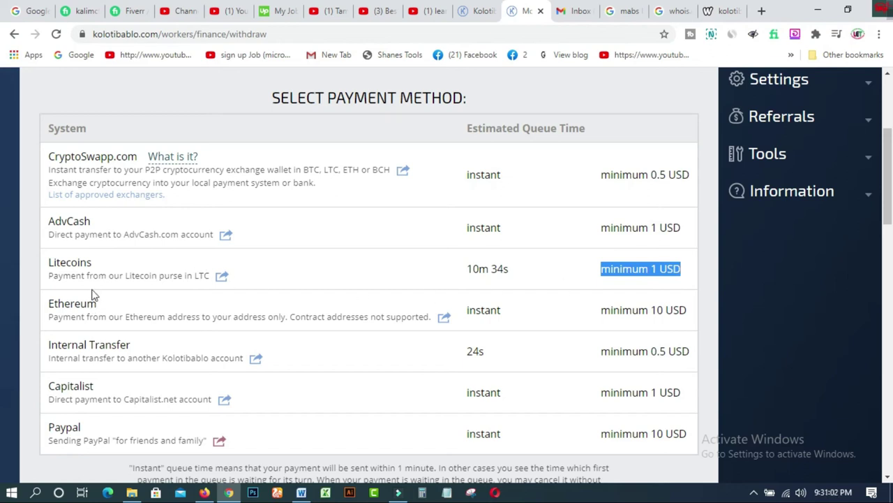
Replace the "mabs ltc" Google search in its open tab with a search for "coinbase"
{"action": "left_click", "coordinate": [628, 12]}
{"action": "left_click_drag", "start_coordinate": [172, 95], "coordinate": [35, 94]}
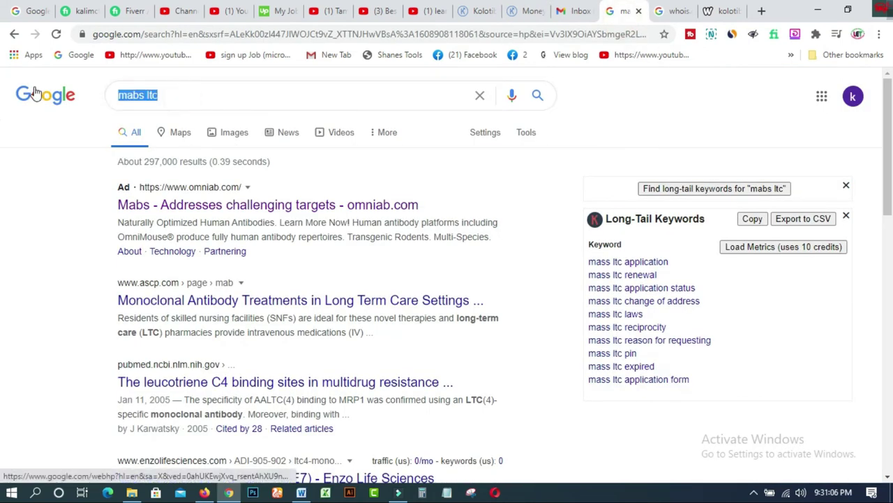
{"action": "type", "text": "coinb"}
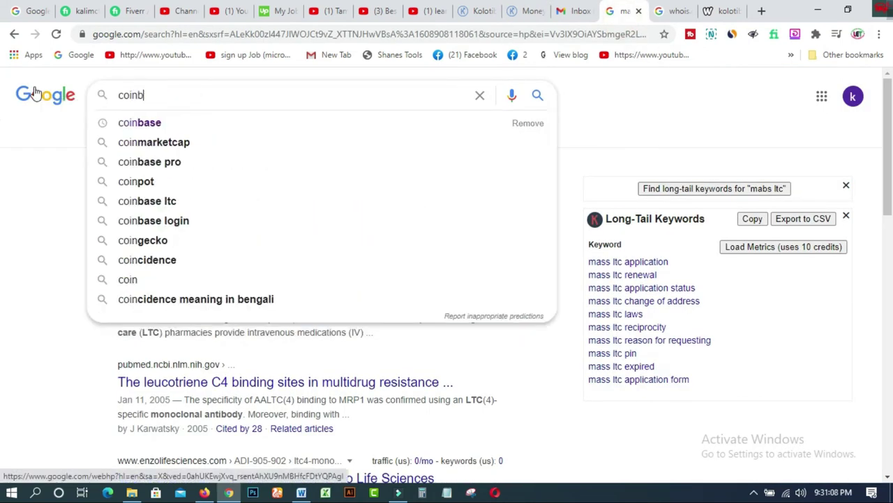
{"action": "type", "text": "se"}
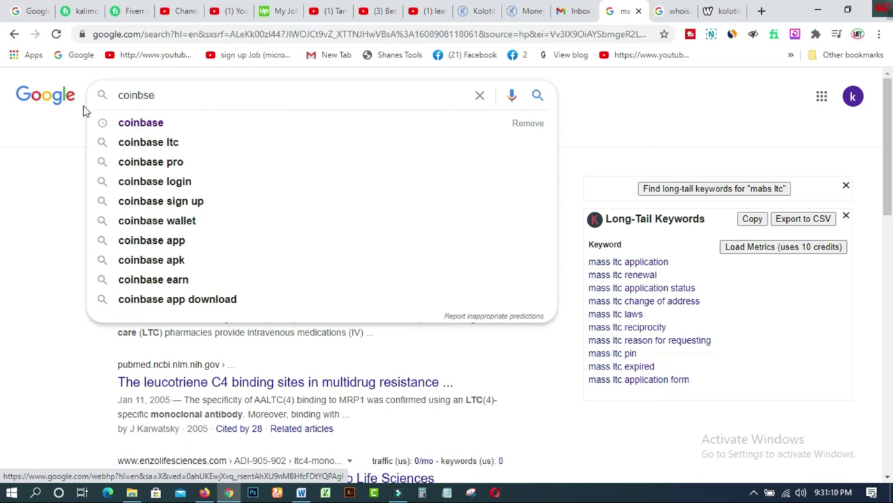
{"action": "left_click", "coordinate": [136, 122]}
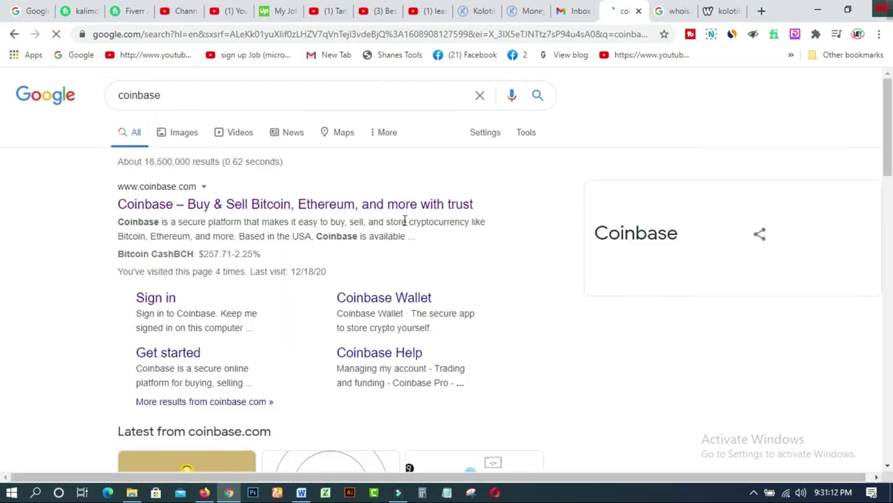
Open the Coinbase site in a new tab, place it beside the Kolotibablo tab, and return to the withdrawals page
{"action": "right_click", "coordinate": [419, 221]}
{"action": "left_click", "coordinate": [421, 220]}
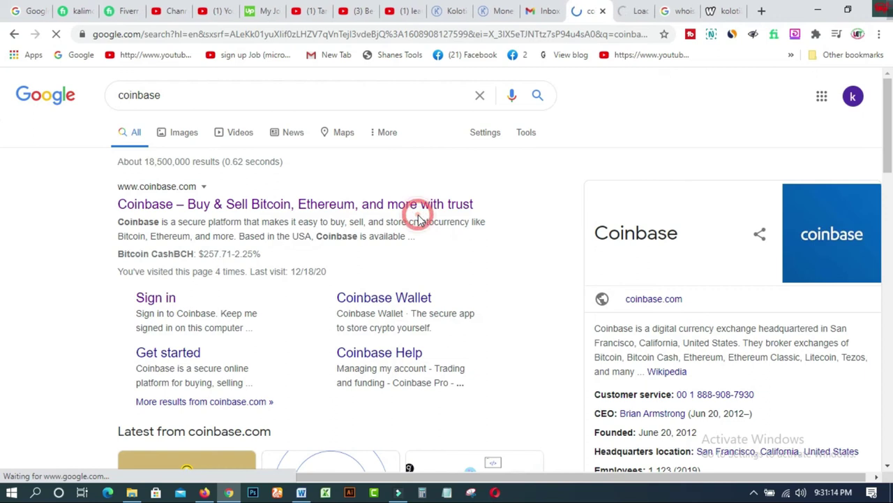
{"action": "left_click", "coordinate": [628, 11]}
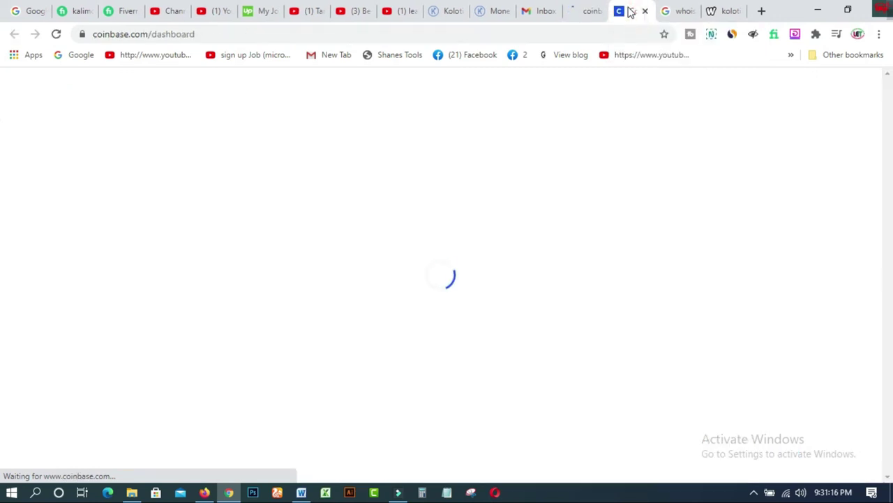
{"action": "left_click", "coordinate": [571, 7]}
{"action": "left_click_drag", "start_coordinate": [571, 7], "coordinate": [536, 16]}
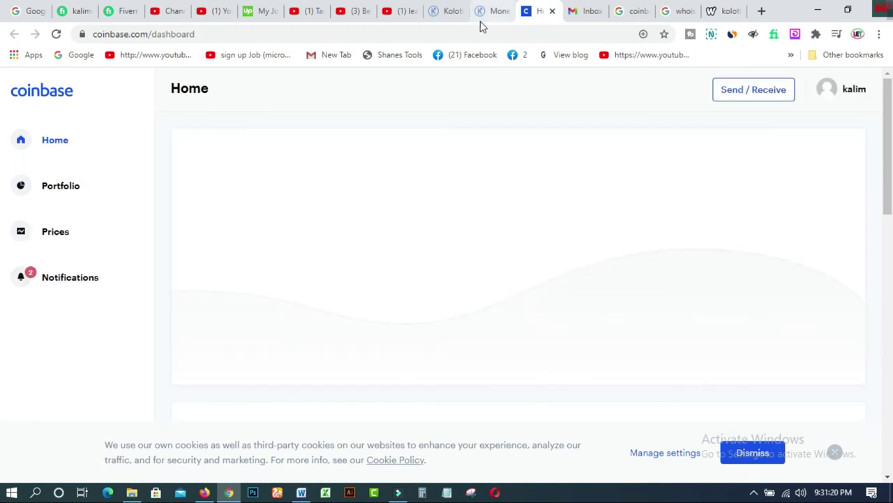
{"action": "left_click", "coordinate": [490, 14]}
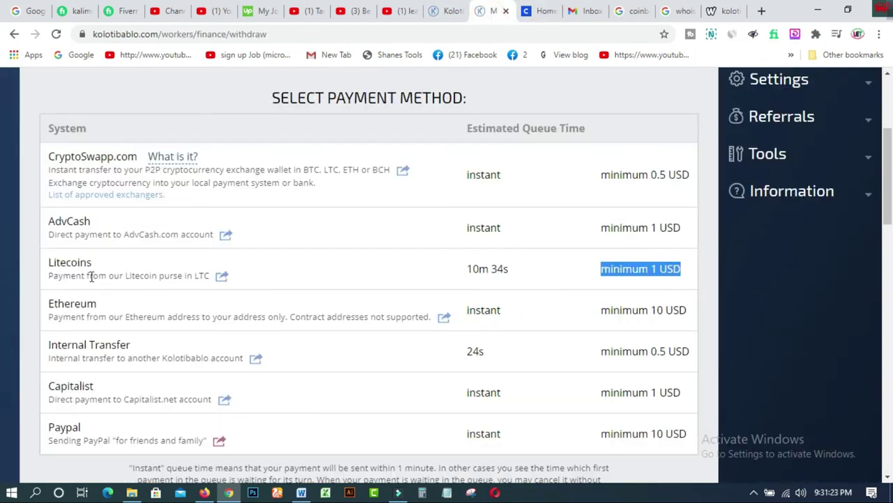